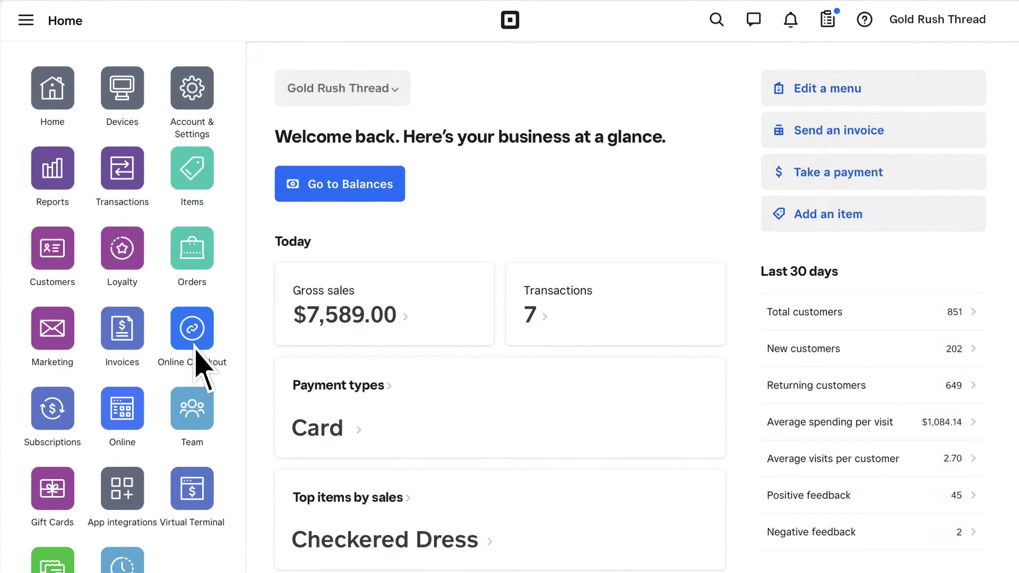
Start a new Online Checkout link of the Collect a payment type
{"action": "left_click", "coordinate": [200, 353]}
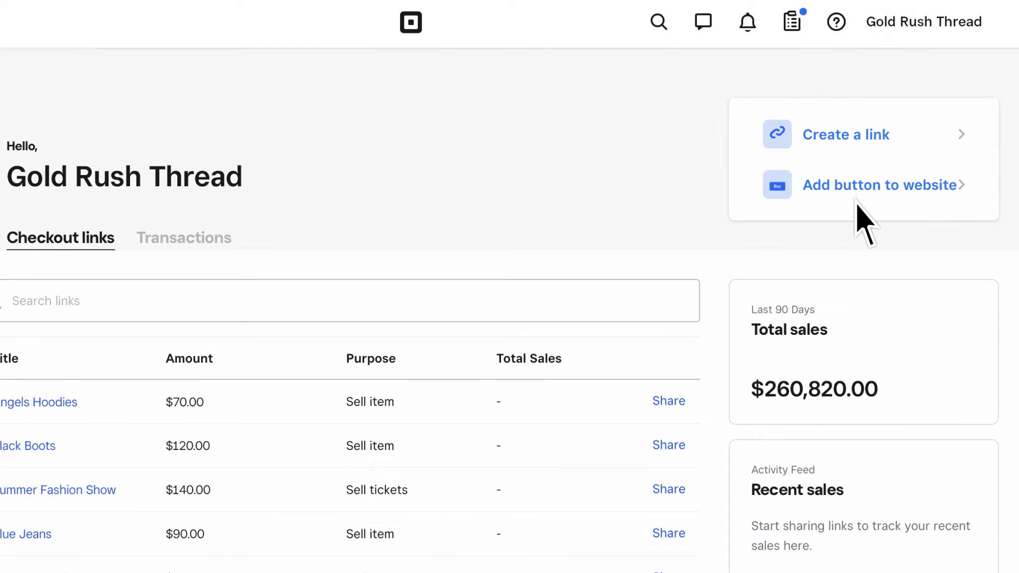
{"action": "left_click", "coordinate": [856, 142]}
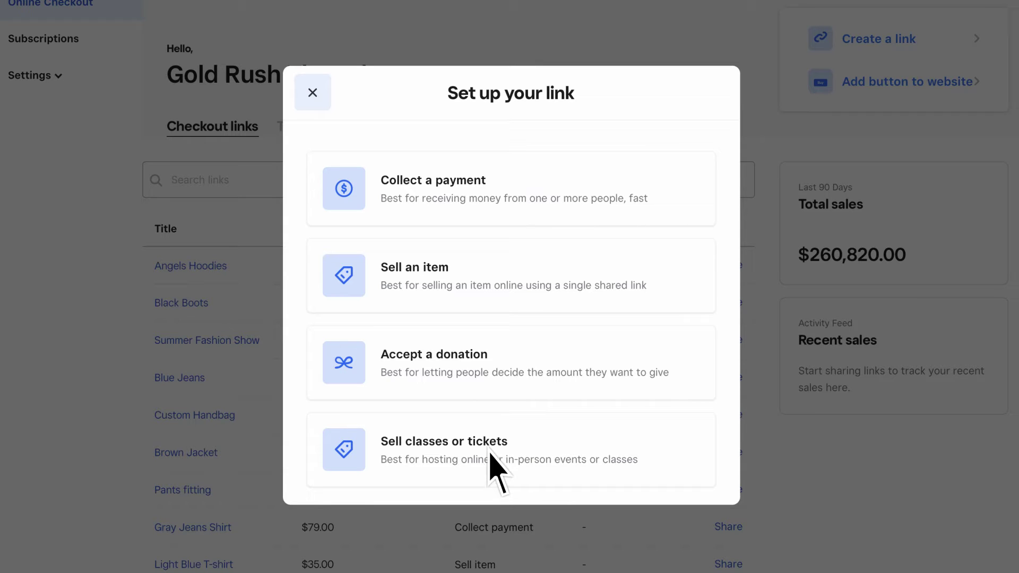
{"action": "left_click", "coordinate": [455, 200]}
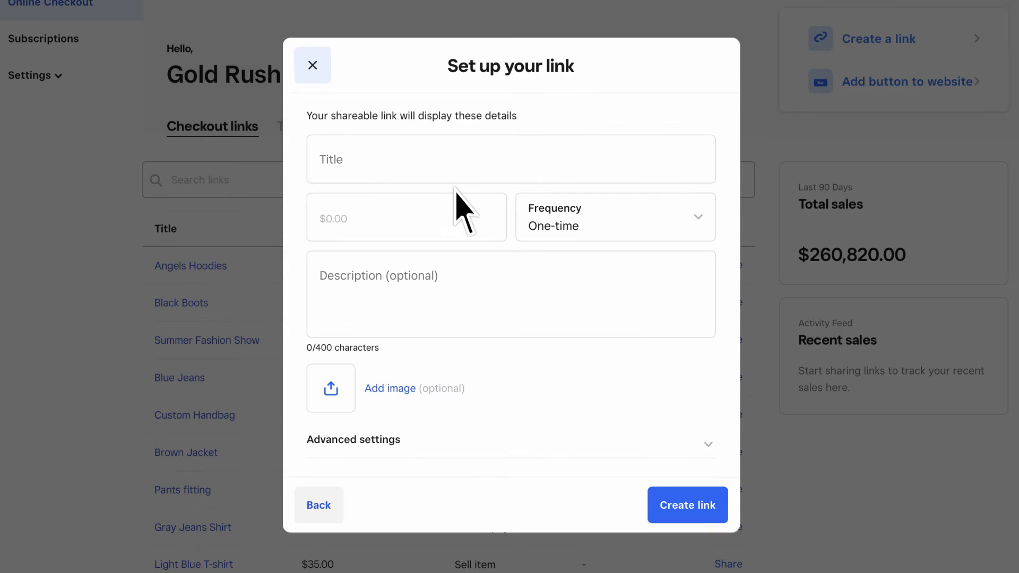
Enter the payment link title Dress Fitting with a price of $50.00
{"action": "left_click", "coordinate": [335, 179]}
{"action": "type", "text": "Dress Fitting"}
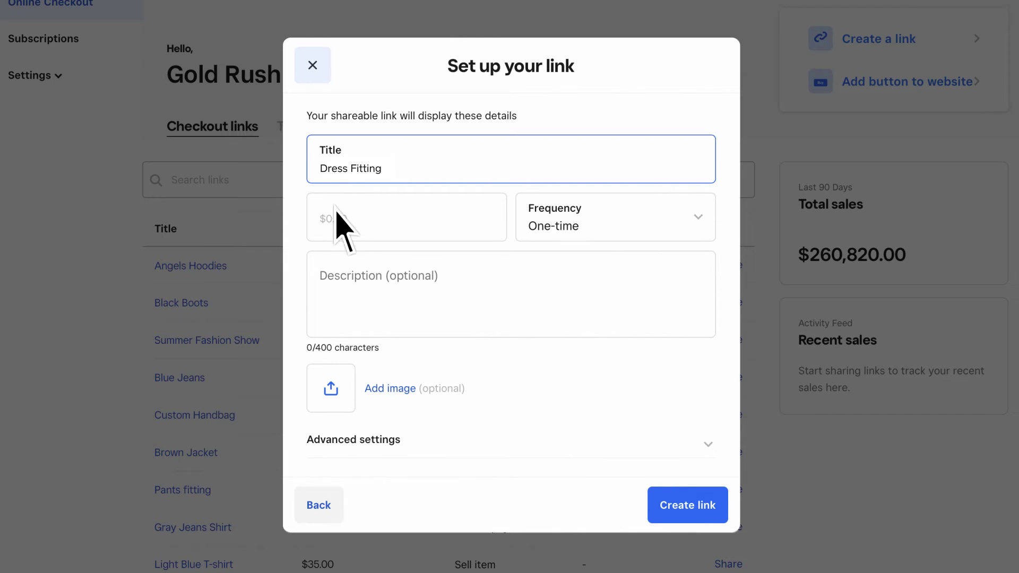
{"action": "left_click", "coordinate": [336, 233]}
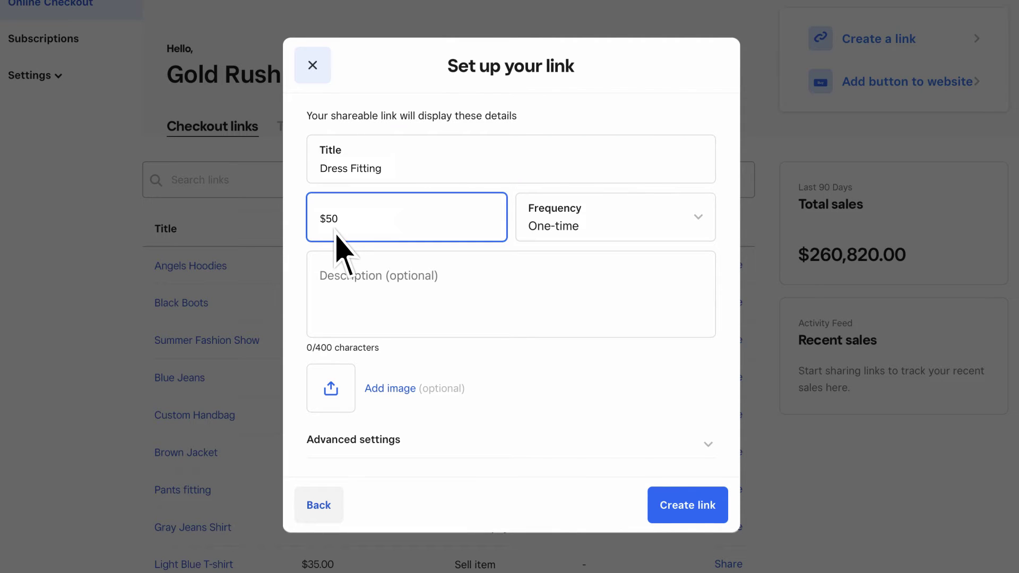
{"action": "type", "text": "50.00"}
Draft a Sell an item link for the Dusty Flower Tie Front Dress, Brick at $107.00
{"action": "left_click", "coordinate": [678, 507]}
{"action": "left_click", "coordinate": [409, 287]}
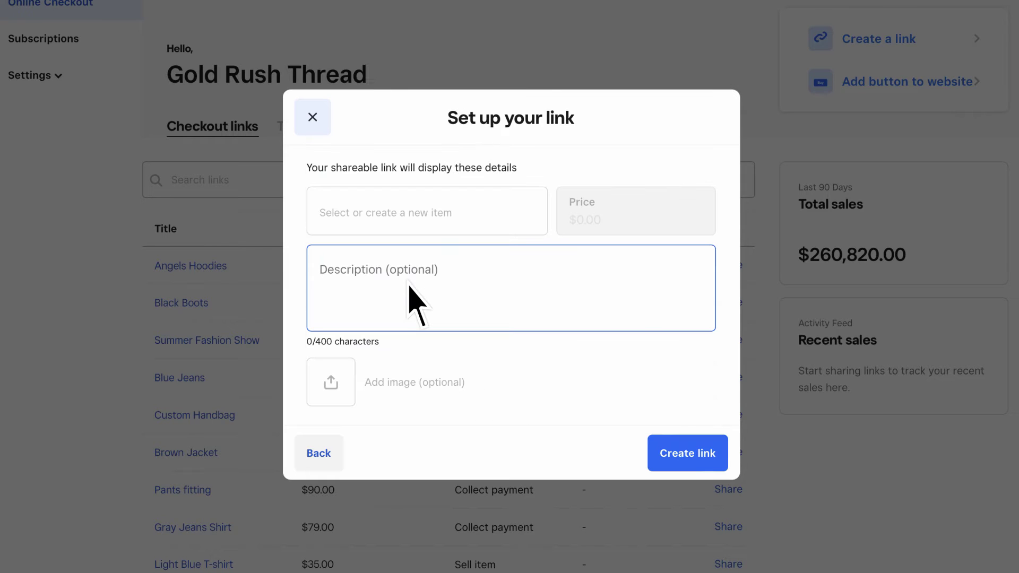
{"action": "left_click", "coordinate": [407, 223]}
{"action": "left_click", "coordinate": [412, 296]}
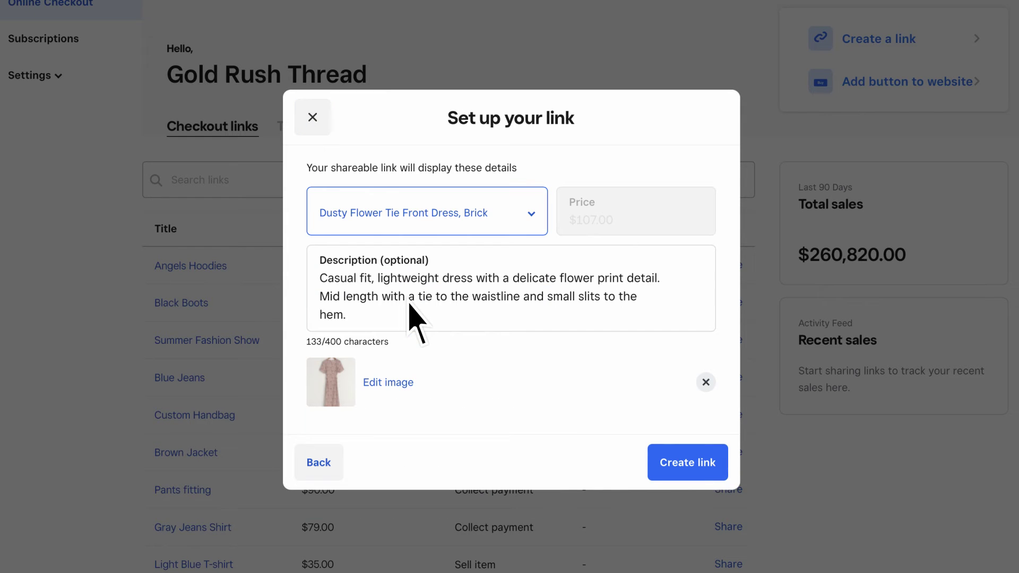
{"action": "left_click", "coordinate": [671, 469]}
Draft a Warm Winter Campaign donation link with recurring donations on and frequency Monthly
{"action": "left_click", "coordinate": [469, 382]}
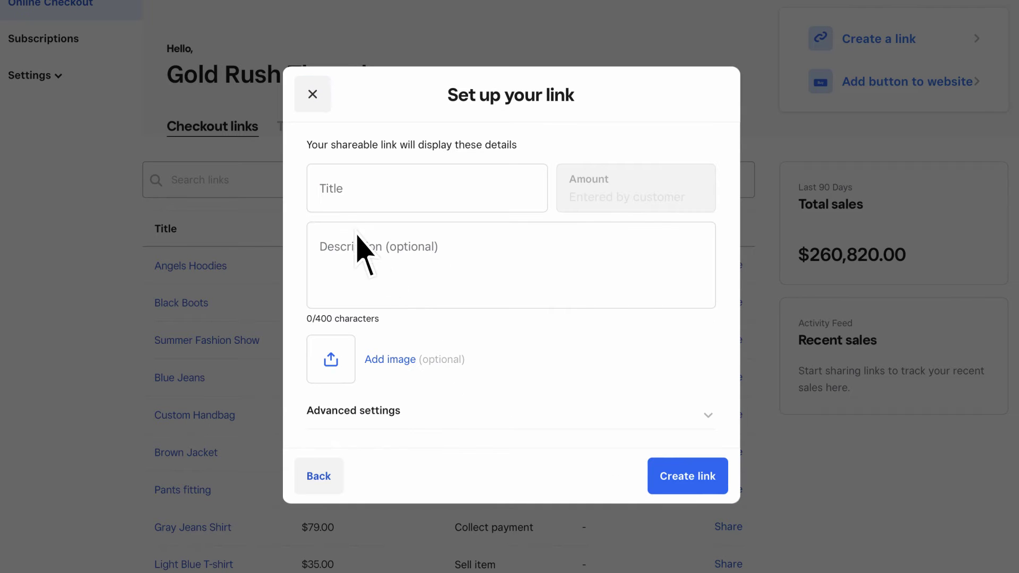
{"action": "left_click", "coordinate": [340, 210]}
{"action": "type", "text": "Warm Winter Campaign"}
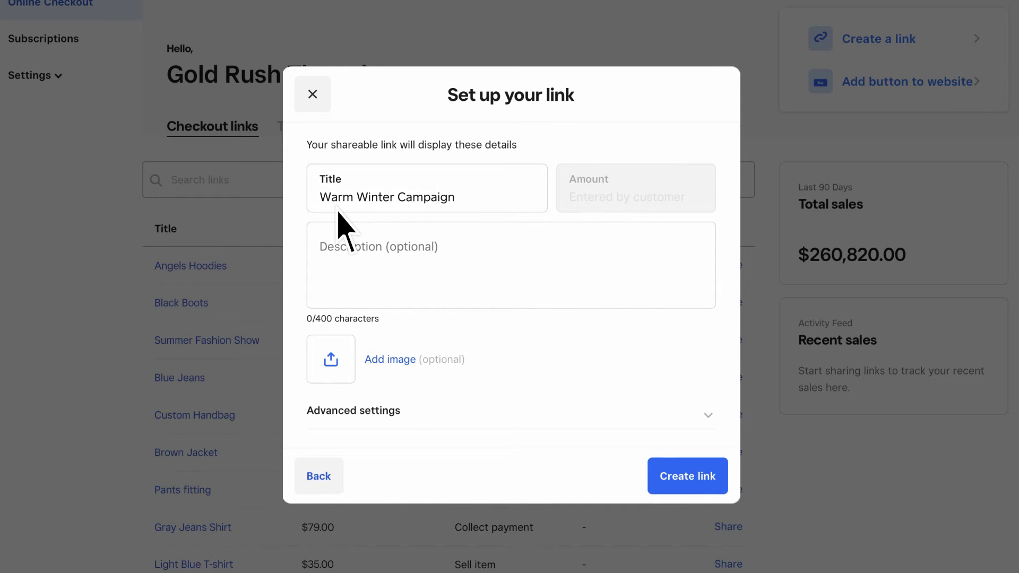
{"action": "left_click", "coordinate": [694, 411]}
{"action": "scroll", "coordinate": [709, 420], "scroll_direction": "down", "scroll_amount": 3}
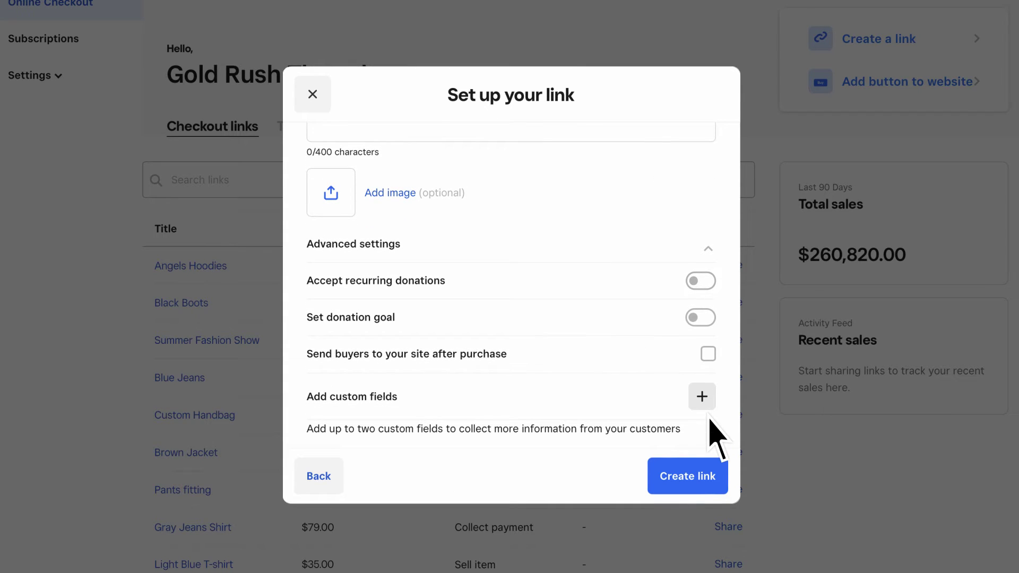
{"action": "left_click", "coordinate": [701, 281]}
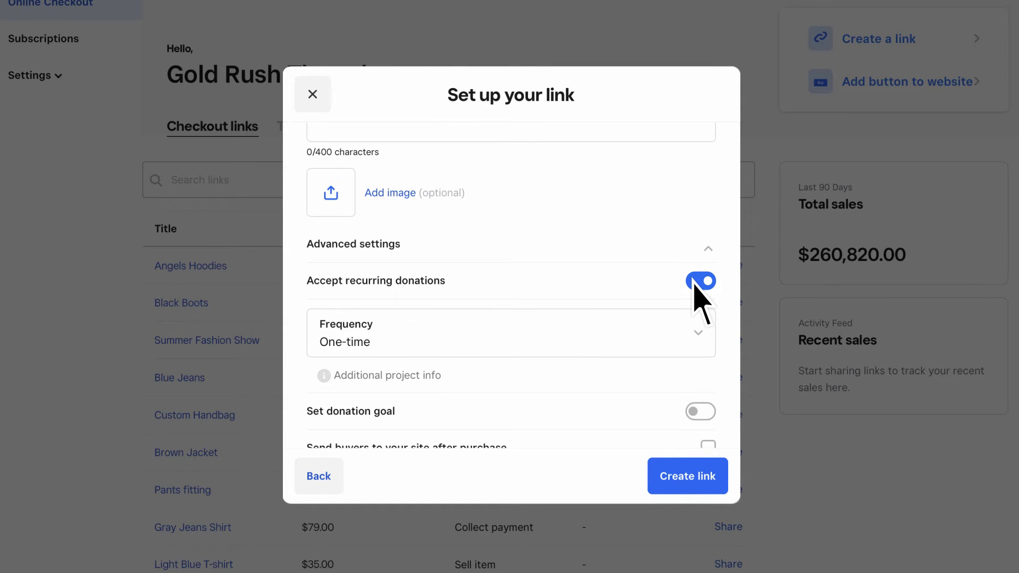
{"action": "scroll", "coordinate": [701, 300], "scroll_direction": "down", "scroll_amount": 1}
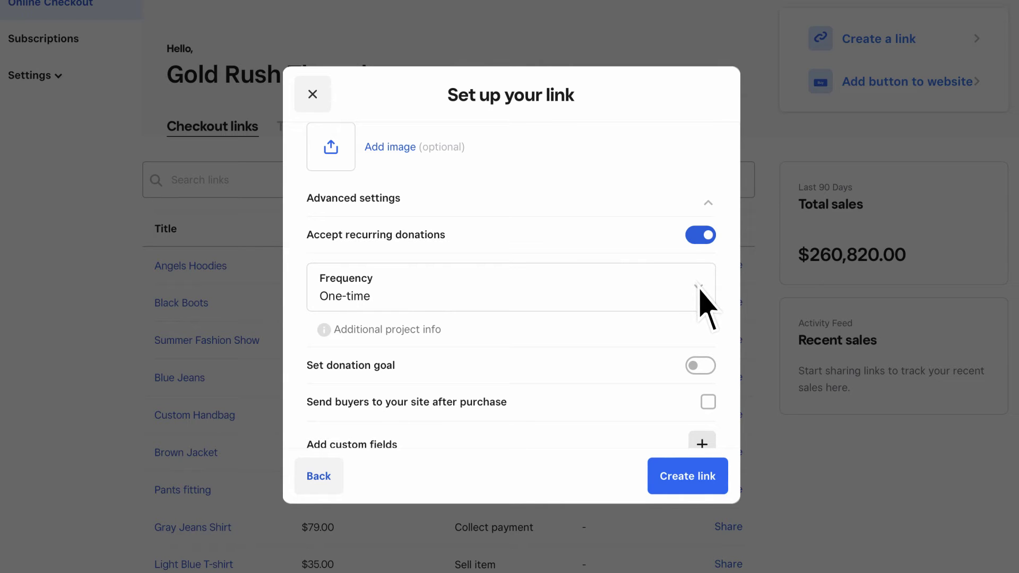
{"action": "left_click", "coordinate": [700, 289]}
{"action": "scroll", "coordinate": [477, 398], "scroll_direction": "down", "scroll_amount": 1}
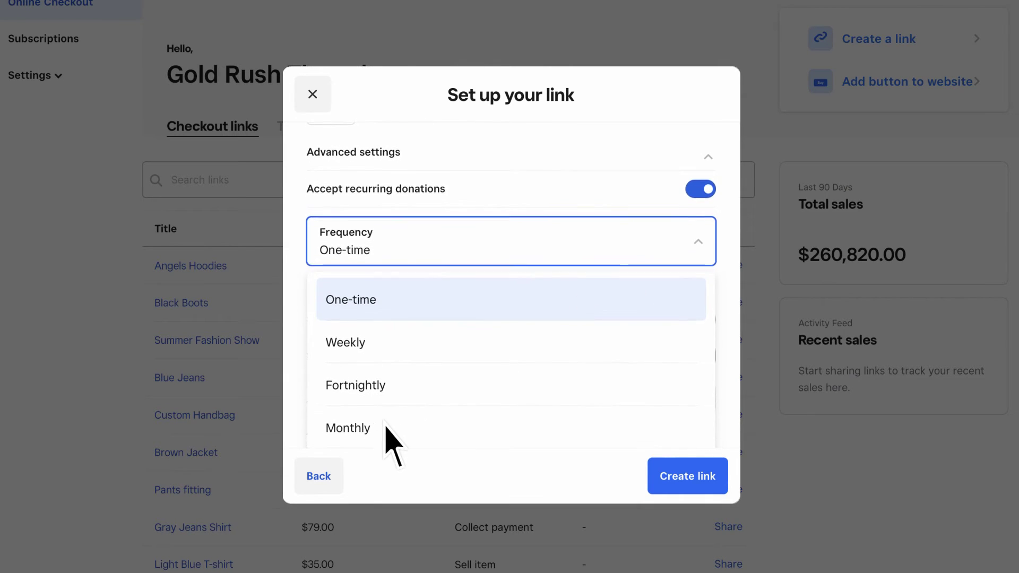
{"action": "left_click", "coordinate": [384, 430]}
Start a collect-payment link titled Shoe polishing with a $50.00 price
{"action": "left_click", "coordinate": [690, 487]}
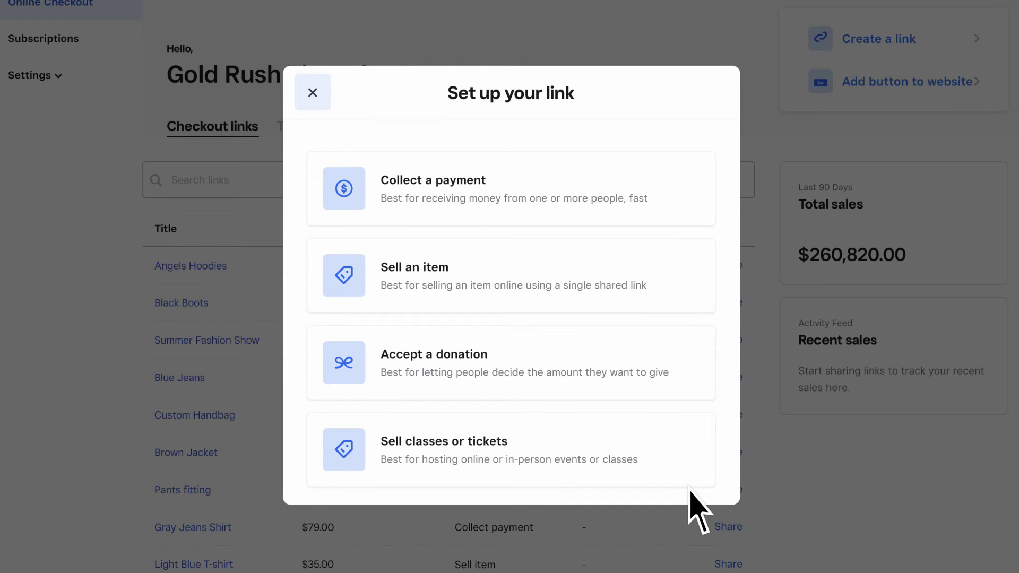
{"action": "left_click", "coordinate": [467, 189]}
{"action": "left_click", "coordinate": [350, 170]}
{"action": "type", "text": "Shoe polishing"}
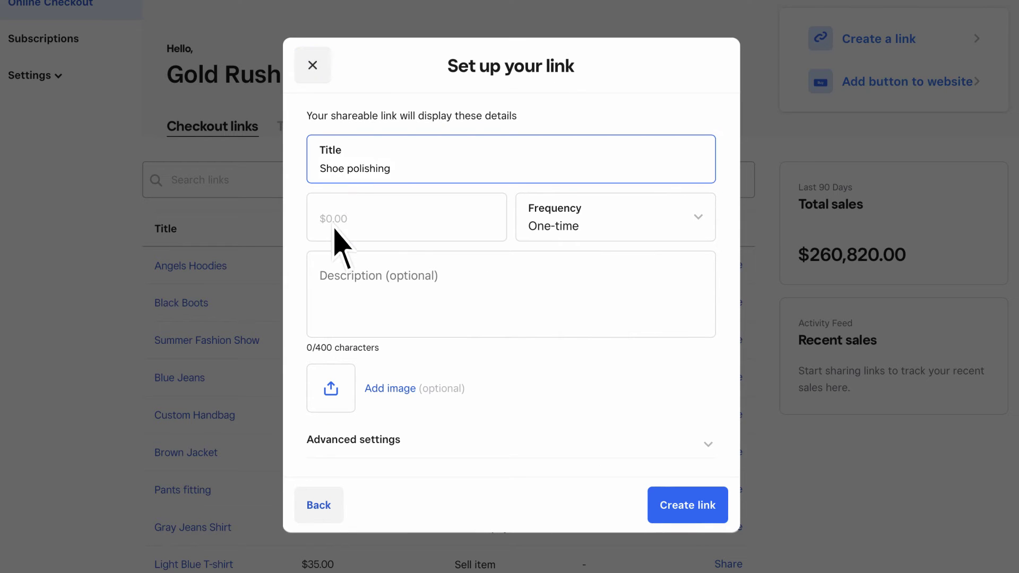
{"action": "left_click", "coordinate": [336, 231]}
{"action": "type", "text": "50.00"}
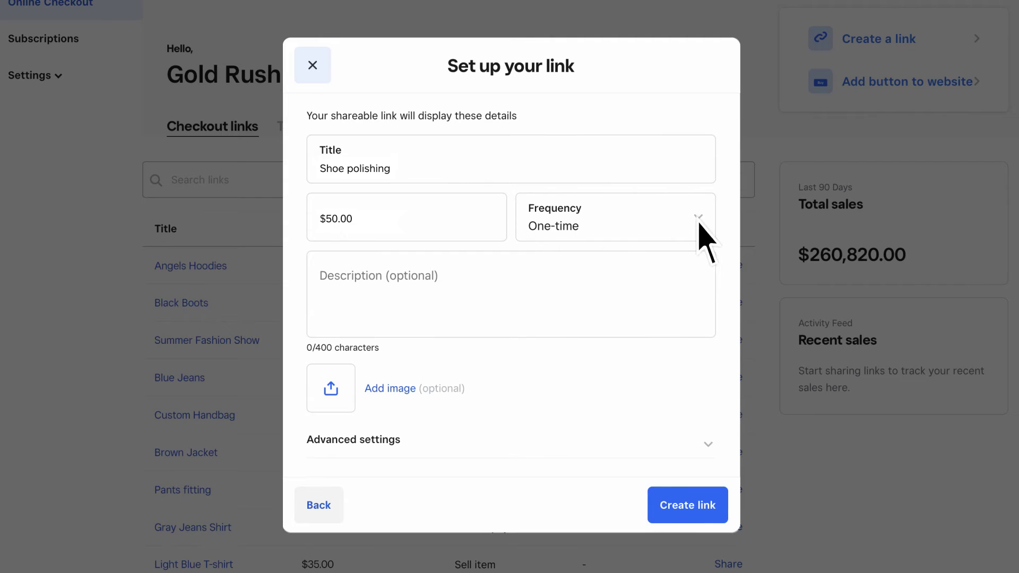
Try a Monthly payment frequency, then set it back to One-time
{"action": "left_click", "coordinate": [699, 230]}
{"action": "left_click", "coordinate": [582, 403]}
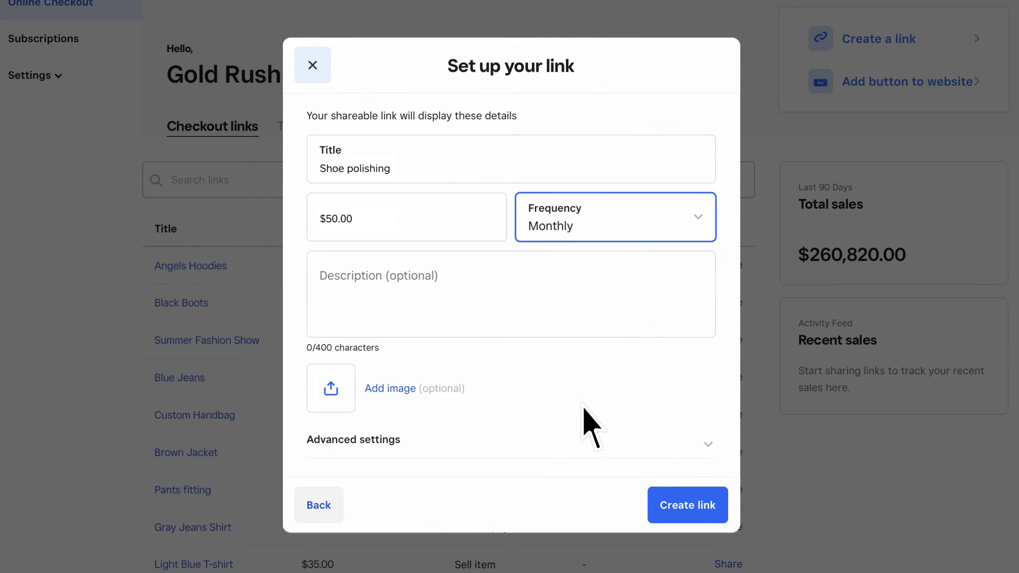
{"action": "left_click", "coordinate": [690, 230]}
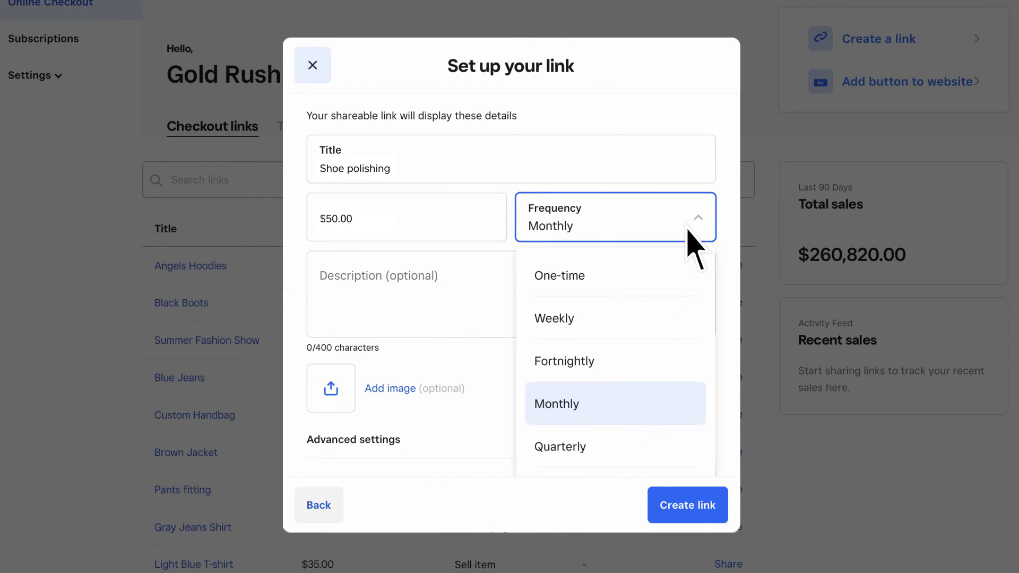
{"action": "left_click", "coordinate": [584, 290]}
{"action": "scroll", "coordinate": [589, 308], "scroll_direction": "down", "scroll_amount": 4}
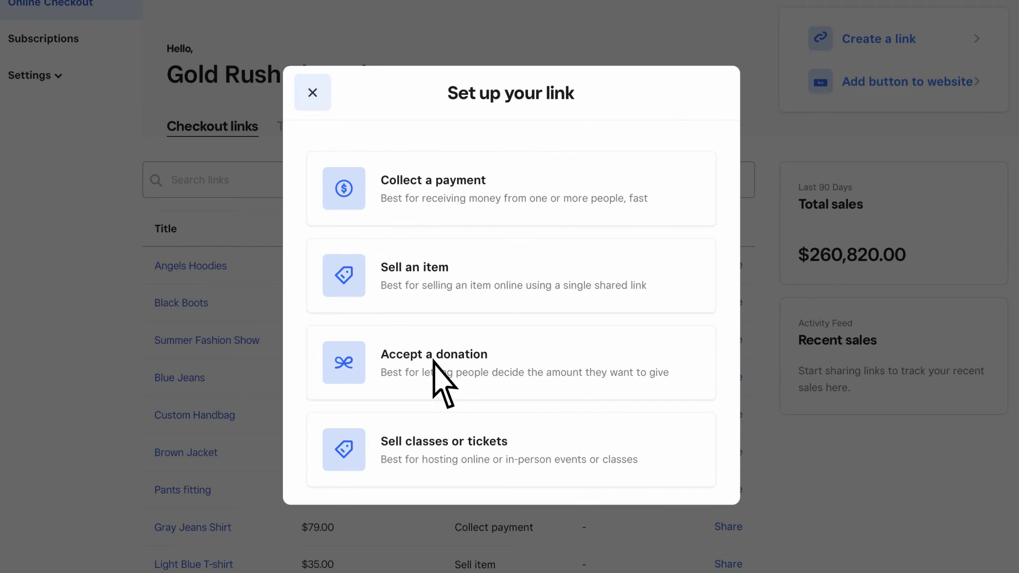
Draft a donation link with a donation goal and a 30 Sept 2022 deadline
{"action": "left_click", "coordinate": [432, 361]}
{"action": "left_click", "coordinate": [708, 413]}
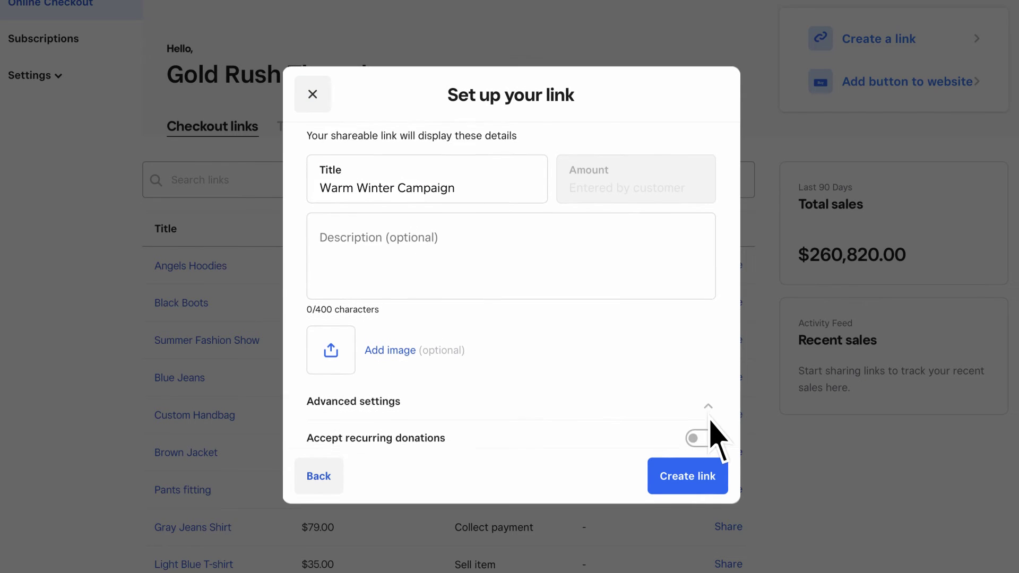
{"action": "scroll", "coordinate": [711, 371], "scroll_direction": "down", "scroll_amount": 3}
{"action": "left_click", "coordinate": [706, 318]}
{"action": "left_click", "coordinate": [348, 387]}
{"action": "type", "text": "1,000.00"}
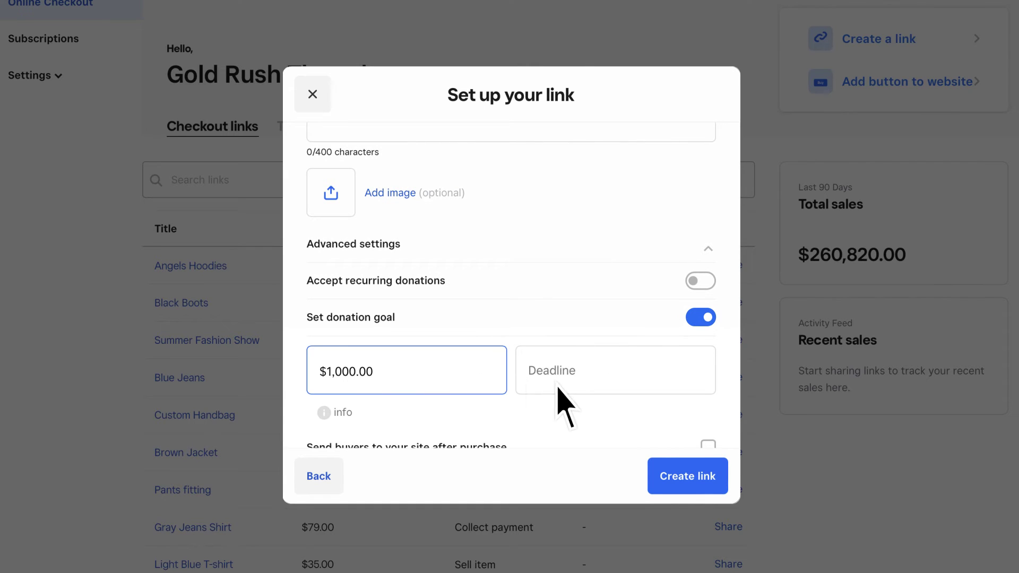
{"action": "left_click", "coordinate": [557, 390]}
{"action": "type", "text": "30 Sept 202"}
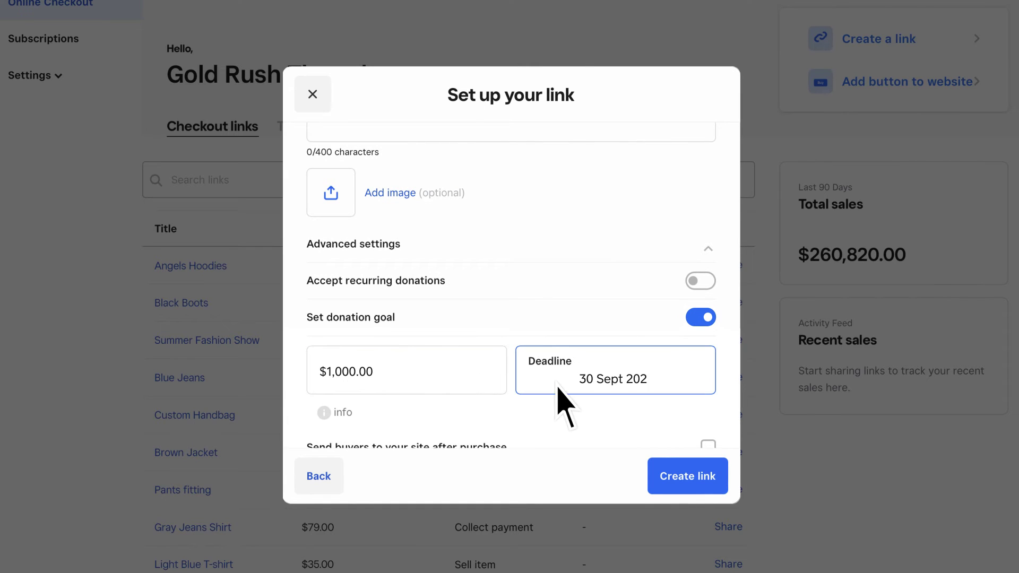
{"action": "type", "text": "2"}
Create a $20.00 online Fashion Show ticket link with capacity 500
{"action": "left_click", "coordinate": [703, 480]}
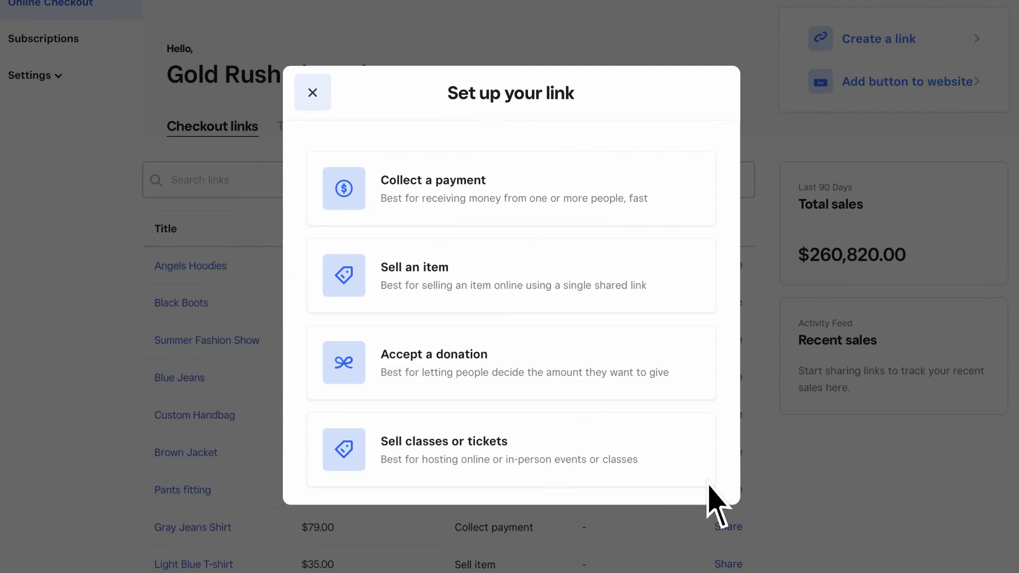
{"action": "left_click", "coordinate": [435, 461]}
{"action": "left_click", "coordinate": [352, 193]}
{"action": "left_click", "coordinate": [598, 200]}
{"action": "type", "text": "20"}
{"action": "left_click", "coordinate": [437, 226]}
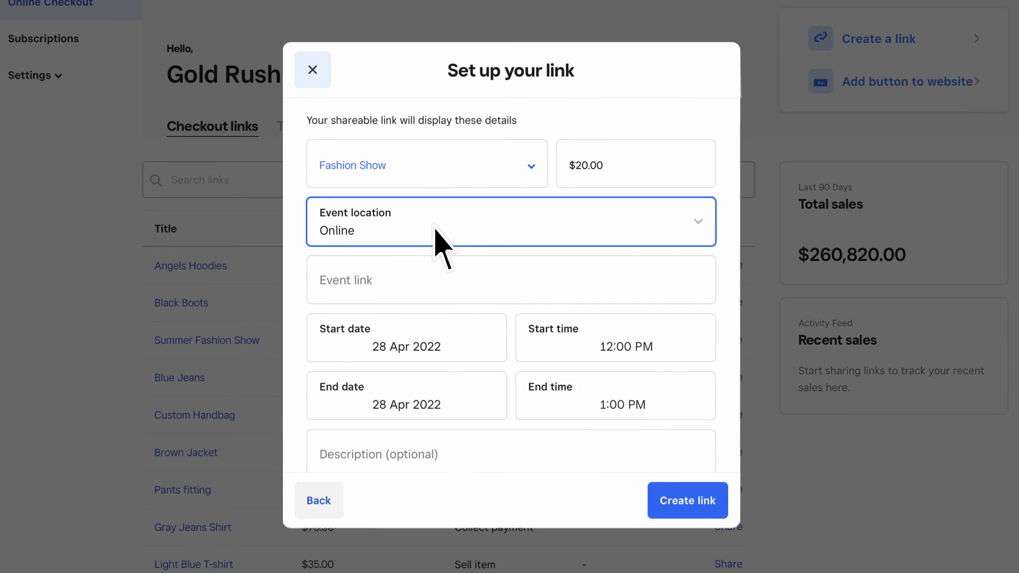
{"action": "scroll", "coordinate": [435, 229], "scroll_direction": "down", "scroll_amount": 5}
{"action": "left_click", "coordinate": [409, 414]}
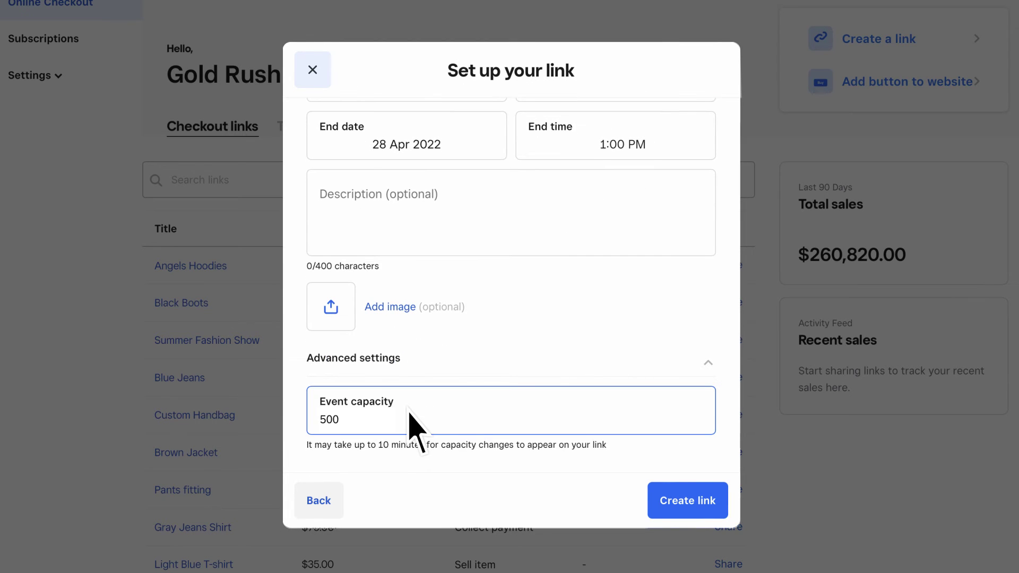
{"action": "left_click", "coordinate": [685, 506]}
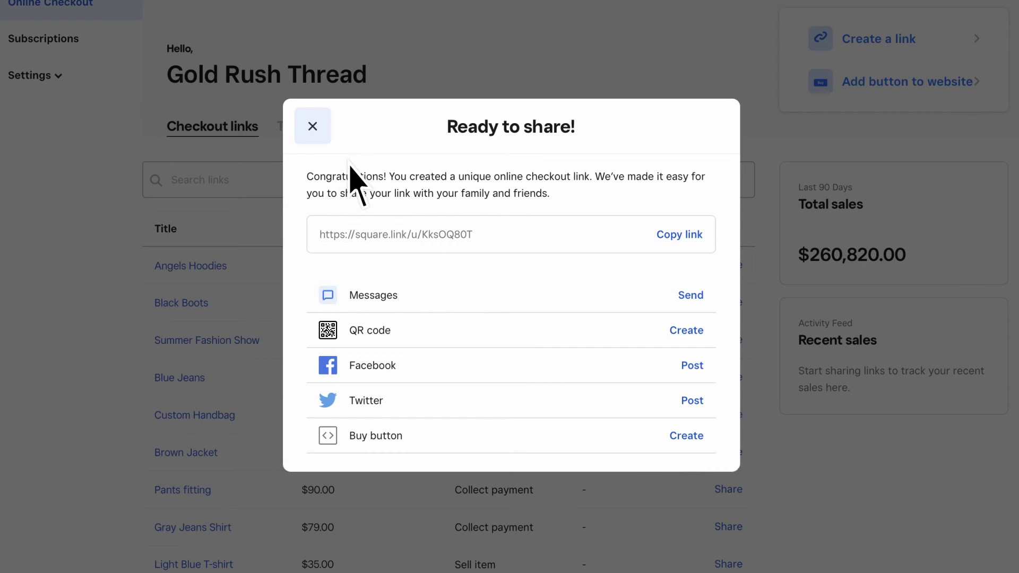
{"action": "left_click", "coordinate": [313, 127]}
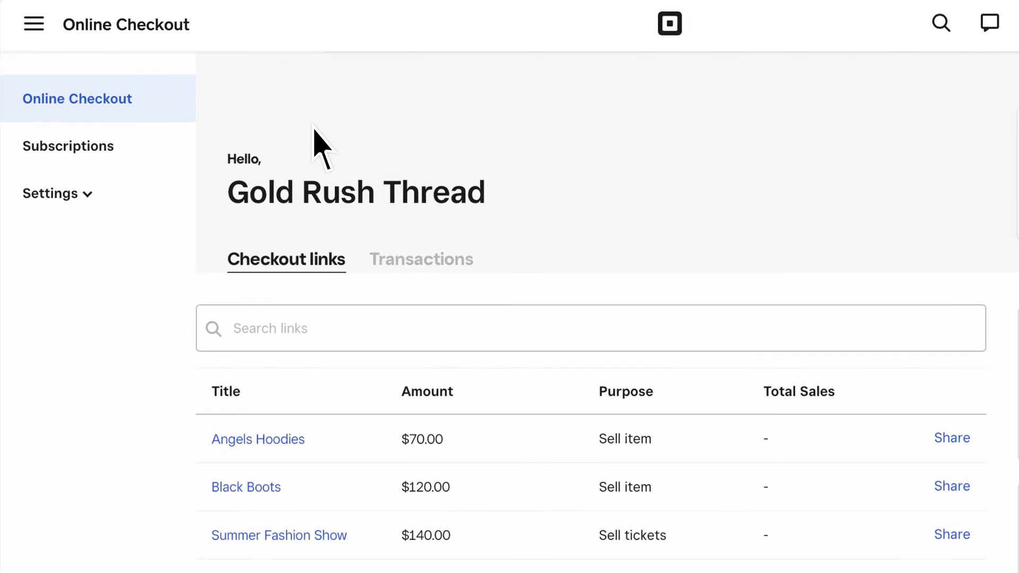
Set the buy button branding to the Roboto font and green #12bf94, and save
{"action": "left_click", "coordinate": [88, 197]}
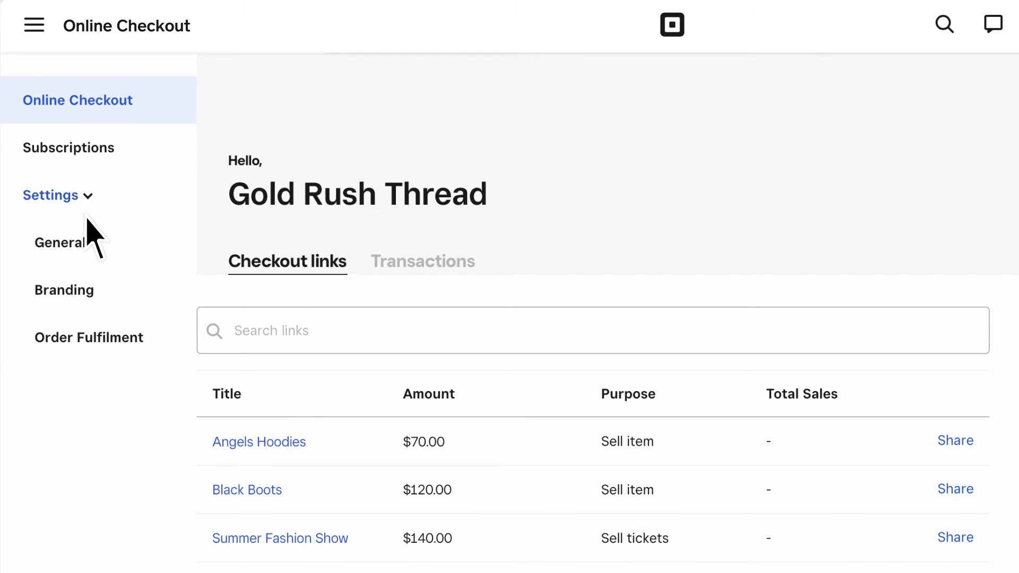
{"action": "left_click", "coordinate": [80, 250]}
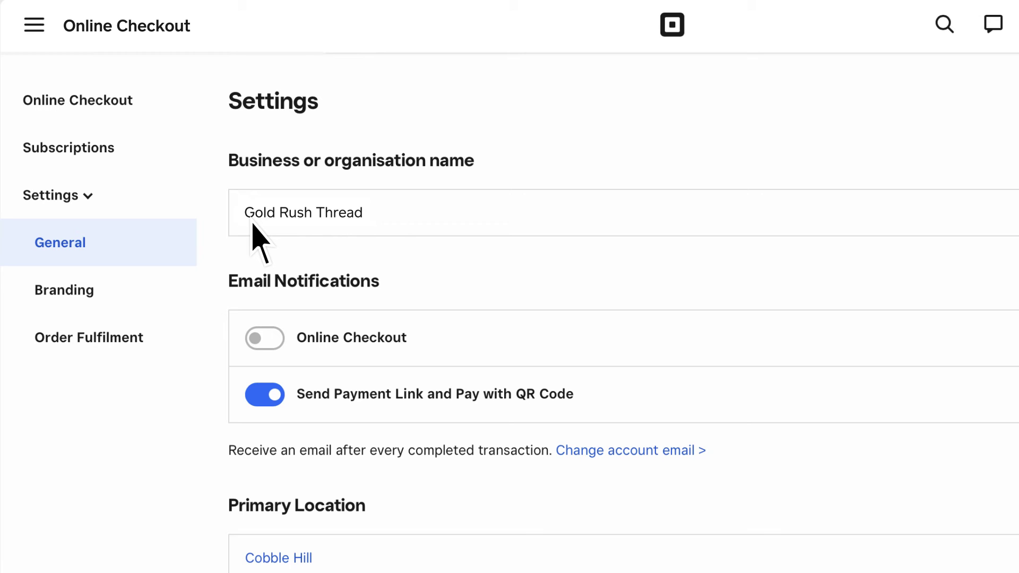
{"action": "left_click", "coordinate": [64, 292]}
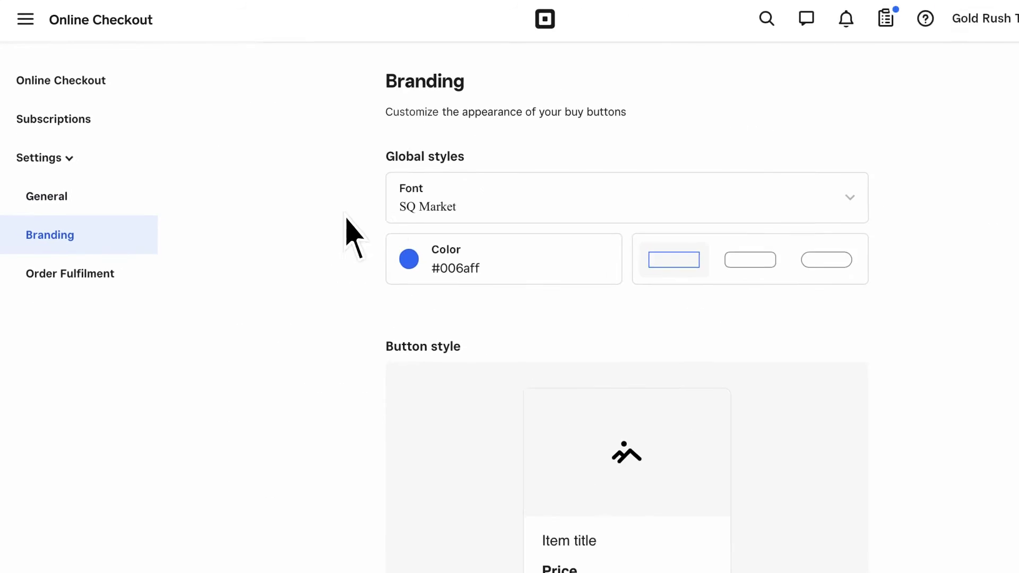
{"action": "left_click", "coordinate": [461, 214]}
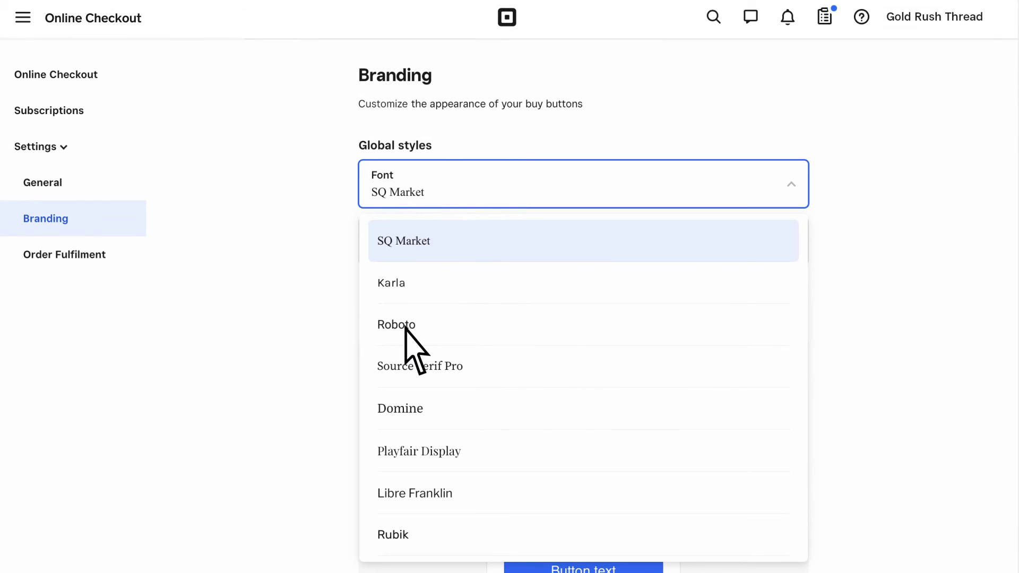
{"action": "left_click", "coordinate": [434, 354]}
{"action": "left_click", "coordinate": [422, 255]}
{"action": "left_click", "coordinate": [390, 369]}
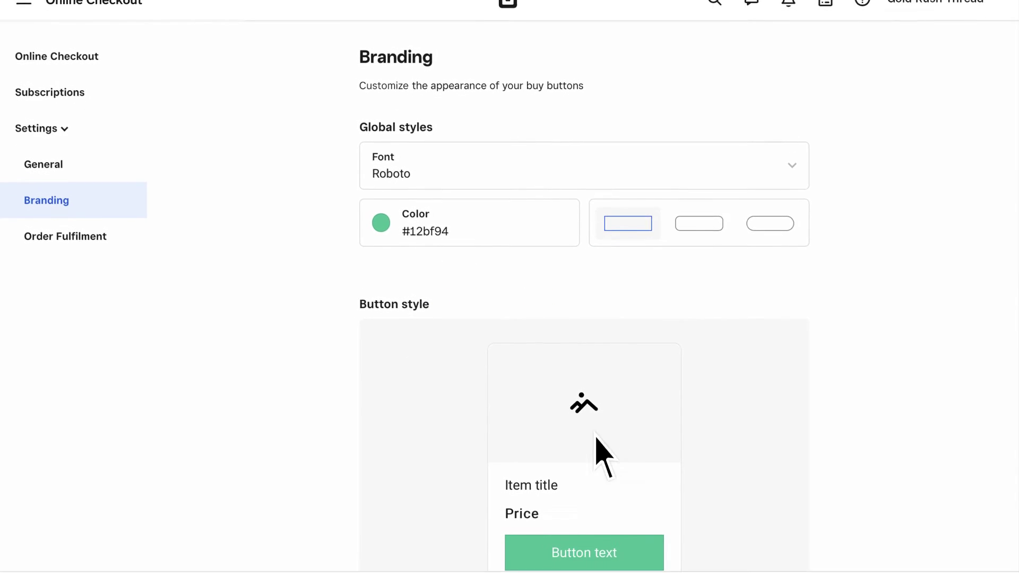
{"action": "left_click", "coordinate": [957, 551]}
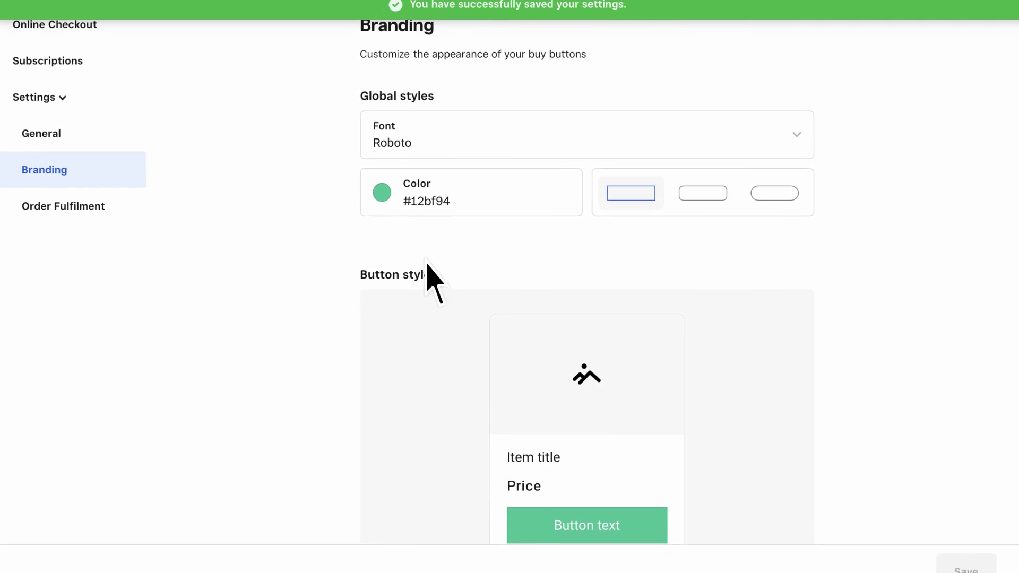
Change the Pants fitting buy button text from Pay now to Subscribe, then open Order Fulfilment settings
{"action": "left_click", "coordinate": [31, 49]}
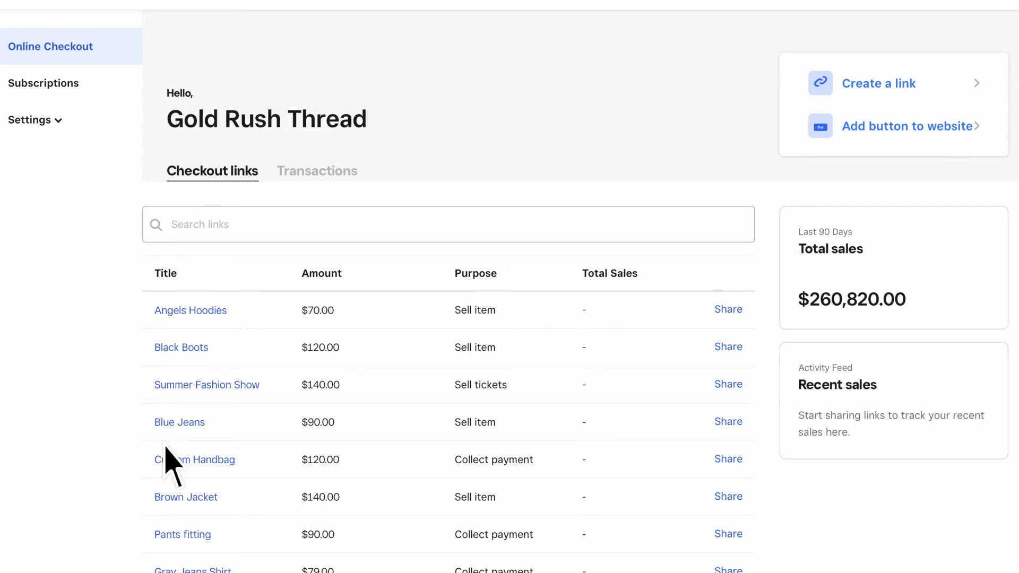
{"action": "left_click", "coordinate": [194, 531]}
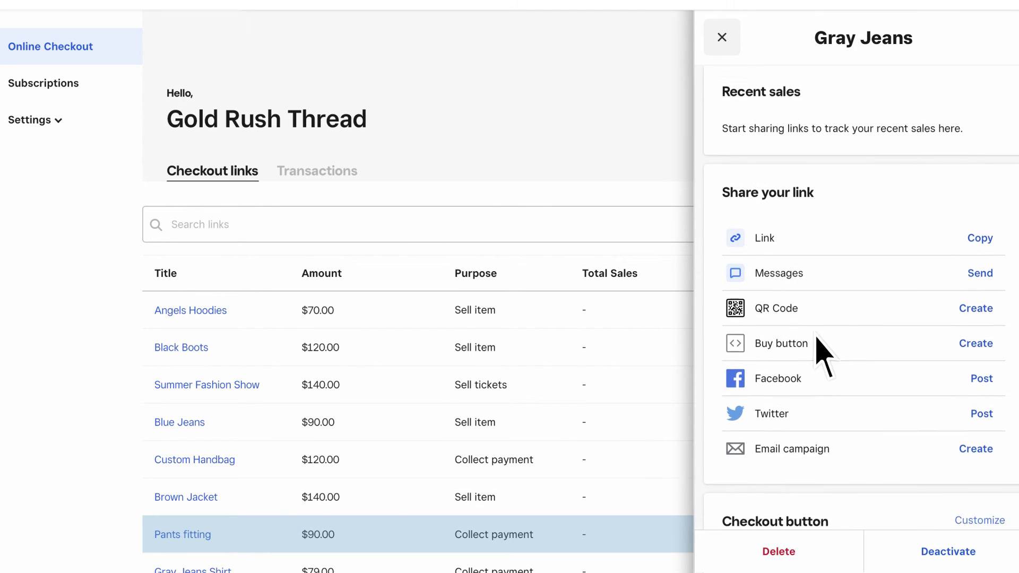
{"action": "scroll", "coordinate": [818, 359], "scroll_direction": "down", "scroll_amount": 4}
{"action": "left_click", "coordinate": [978, 244]}
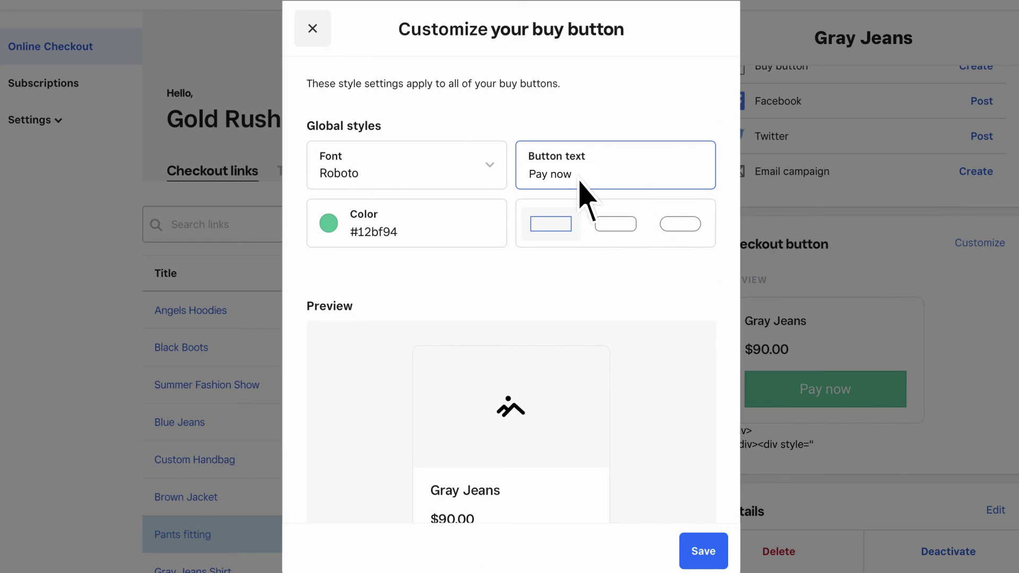
{"action": "triple_click", "coordinate": [562, 175]}
{"action": "type", "text": "Subscribe"}
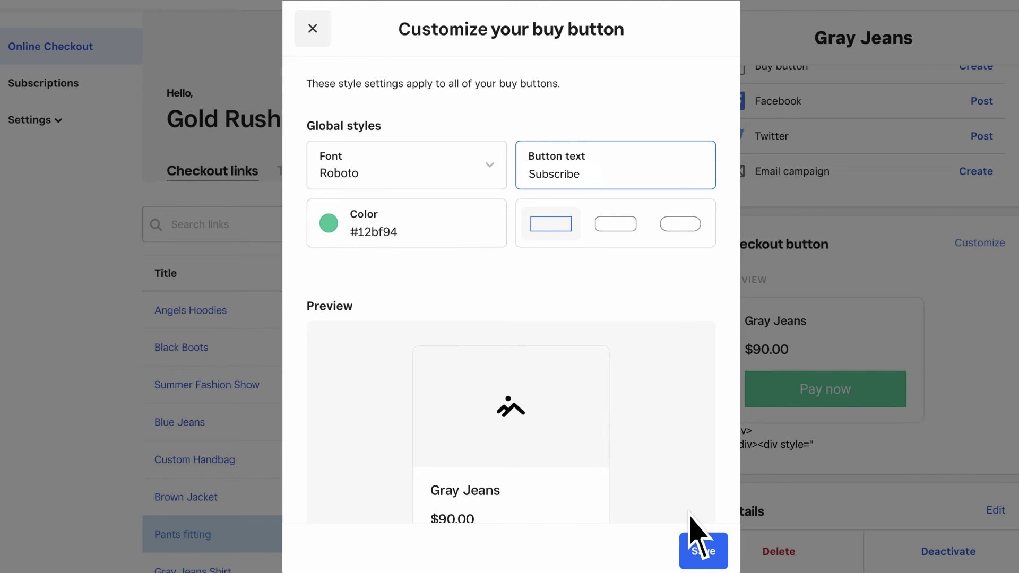
{"action": "left_click", "coordinate": [698, 549]}
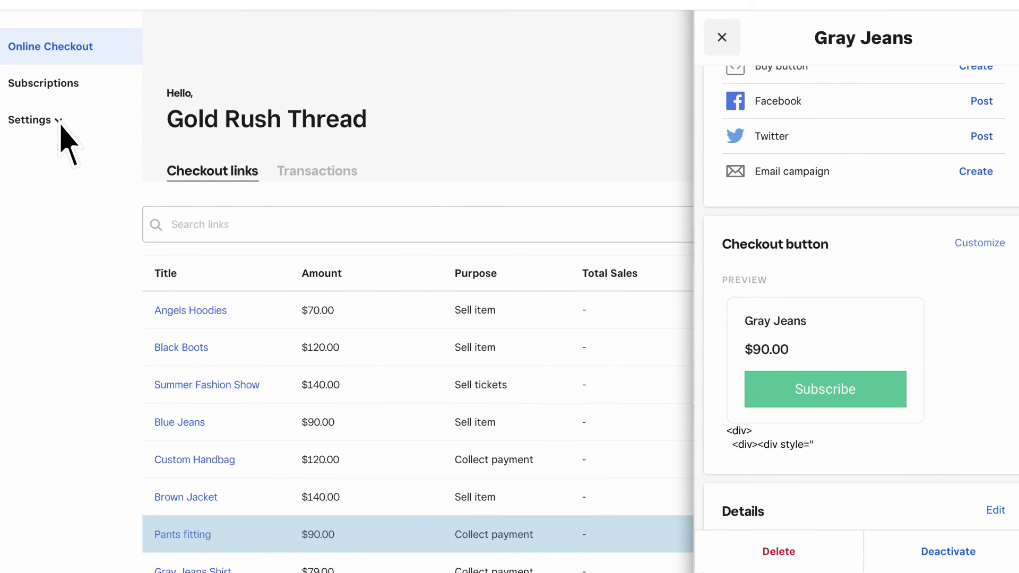
{"action": "left_click", "coordinate": [57, 122]}
{"action": "left_click", "coordinate": [68, 236]}
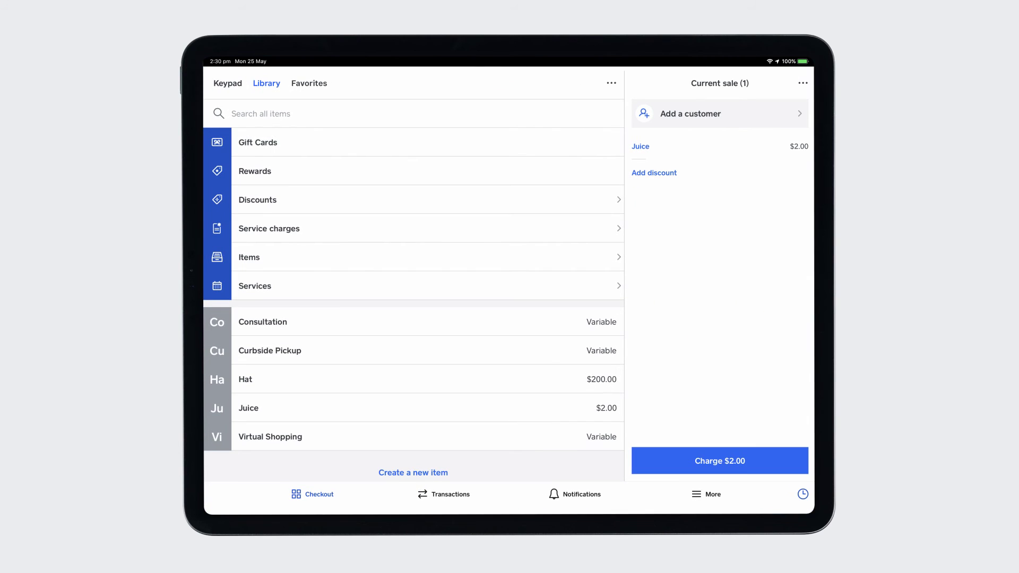
Open the Online Checkout links list from the More menu's add-ons
{"action": "left_click", "coordinate": [708, 493]}
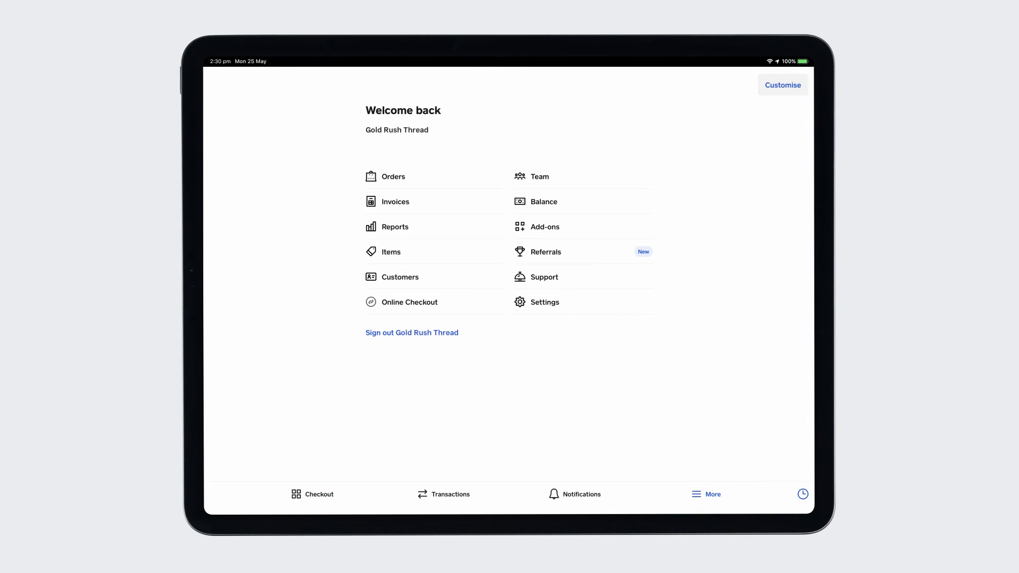
{"action": "left_click", "coordinate": [541, 227]}
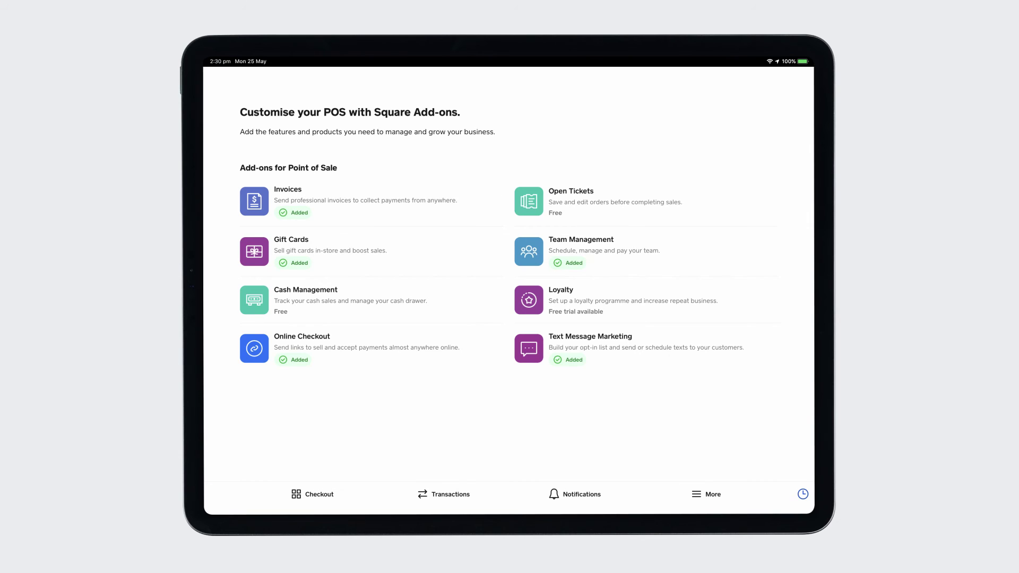
{"action": "left_click", "coordinate": [254, 348]}
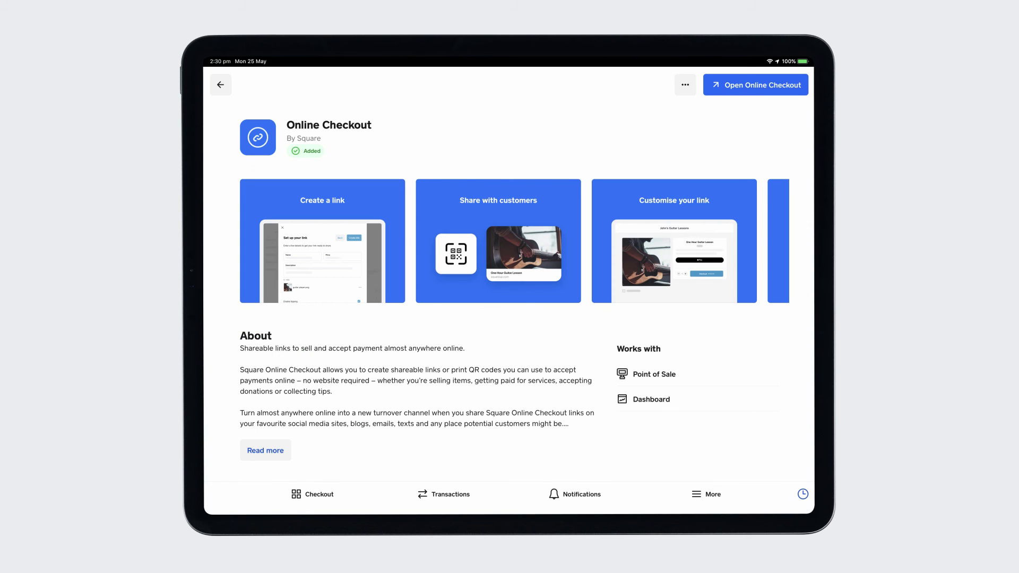
{"action": "left_click", "coordinate": [755, 85]}
Create and save a Custom handbag collect-payment link for $200.00
{"action": "left_click", "coordinate": [611, 350]}
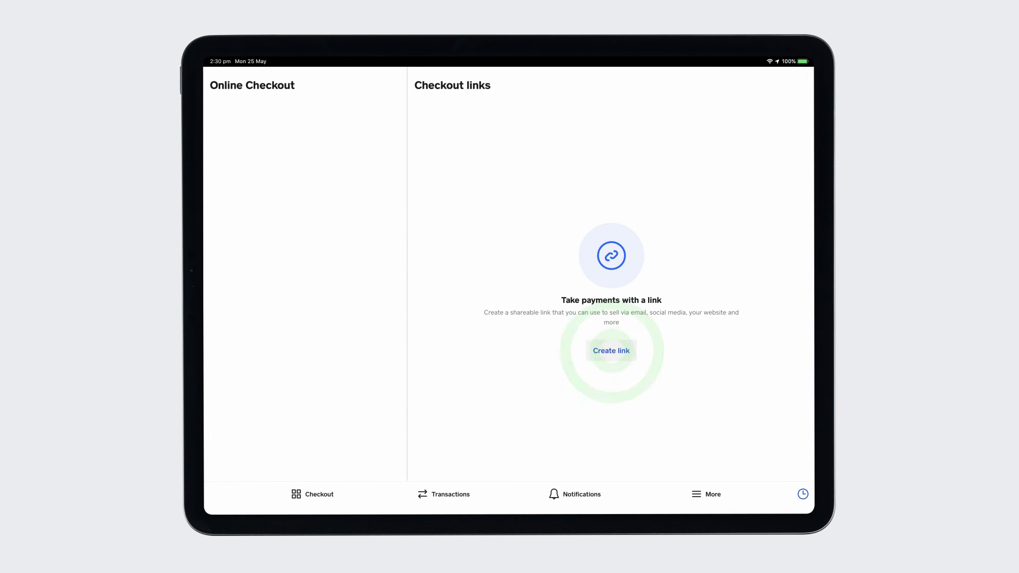
{"action": "left_click", "coordinate": [333, 173]}
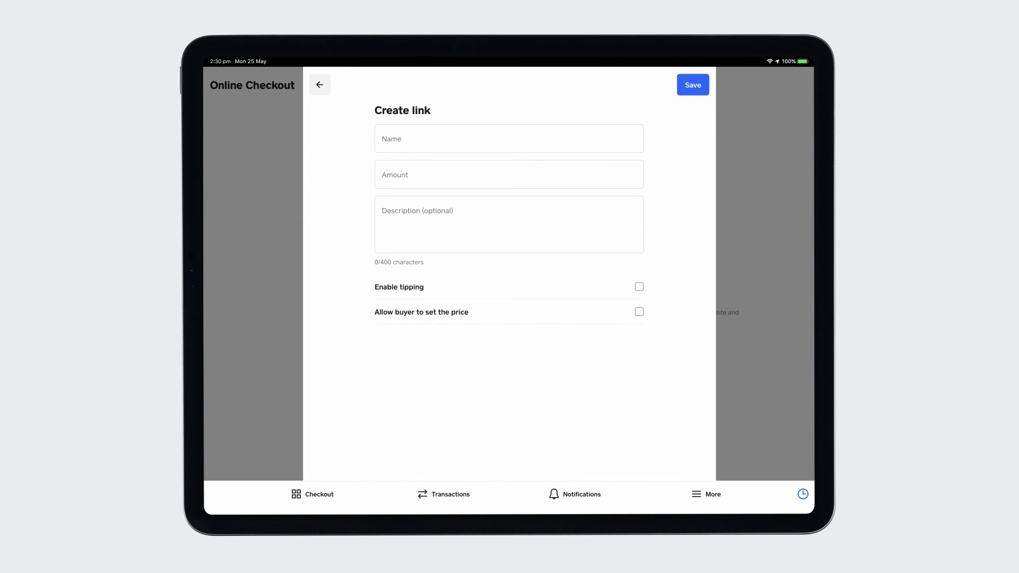
{"action": "left_click", "coordinate": [391, 139]}
{"action": "type", "text": "Custom Handbag"}
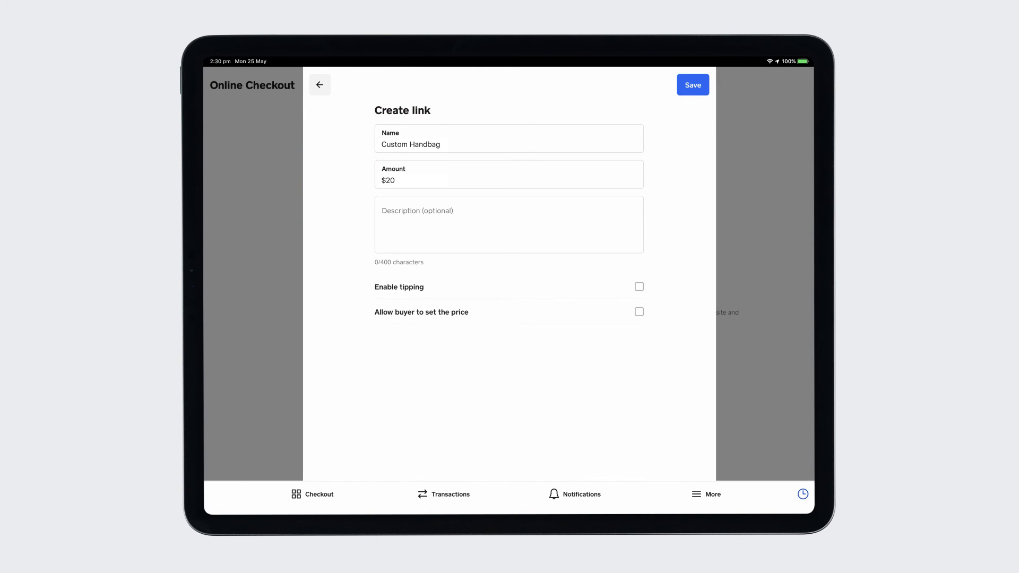
{"action": "left_click", "coordinate": [692, 85]}
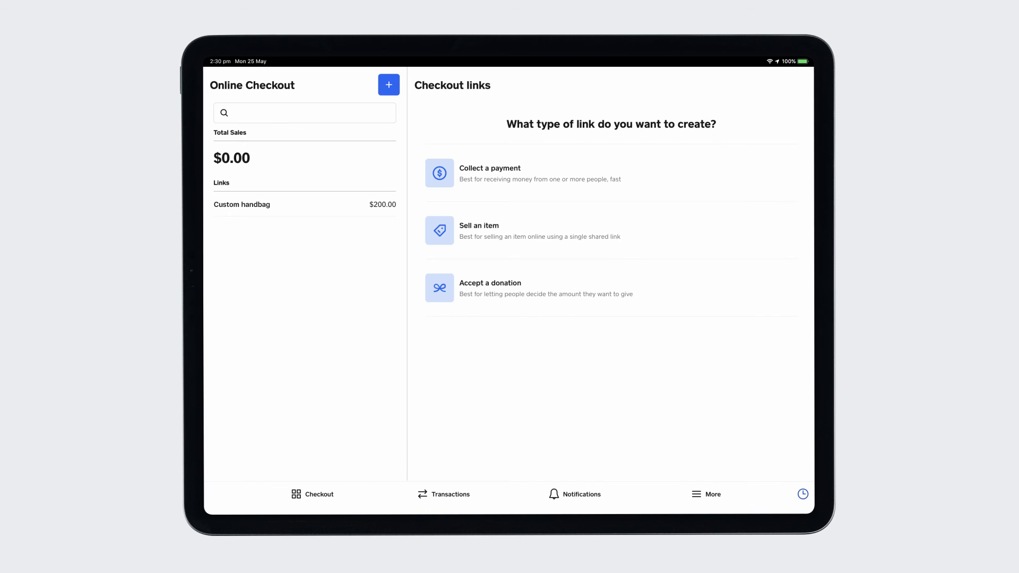
Charge the $200.00 Brown Boots sale by sending the customer a payment link
{"action": "left_click", "coordinate": [313, 494]}
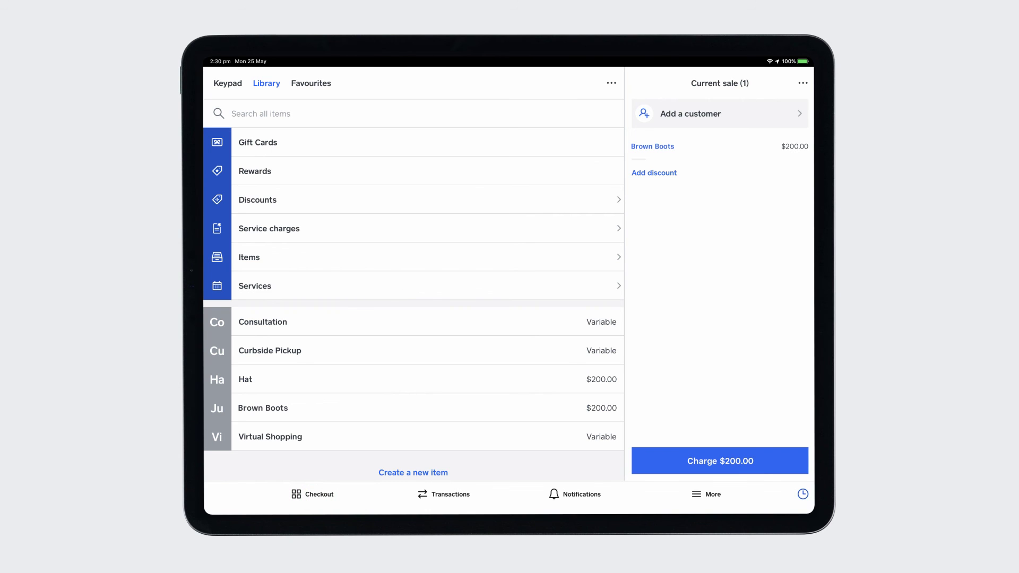
{"action": "left_click", "coordinate": [724, 461]}
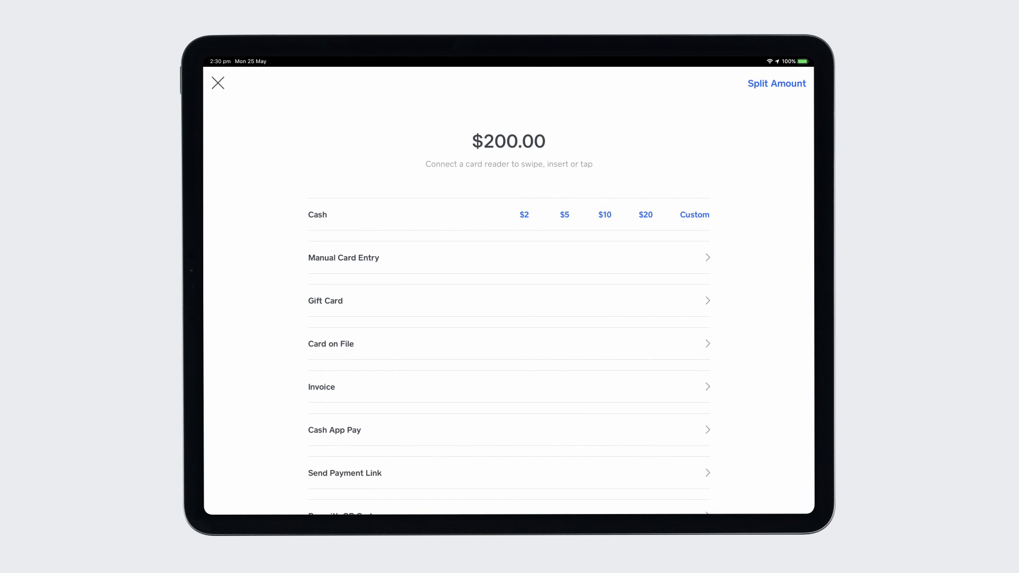
{"action": "left_click", "coordinate": [346, 473]}
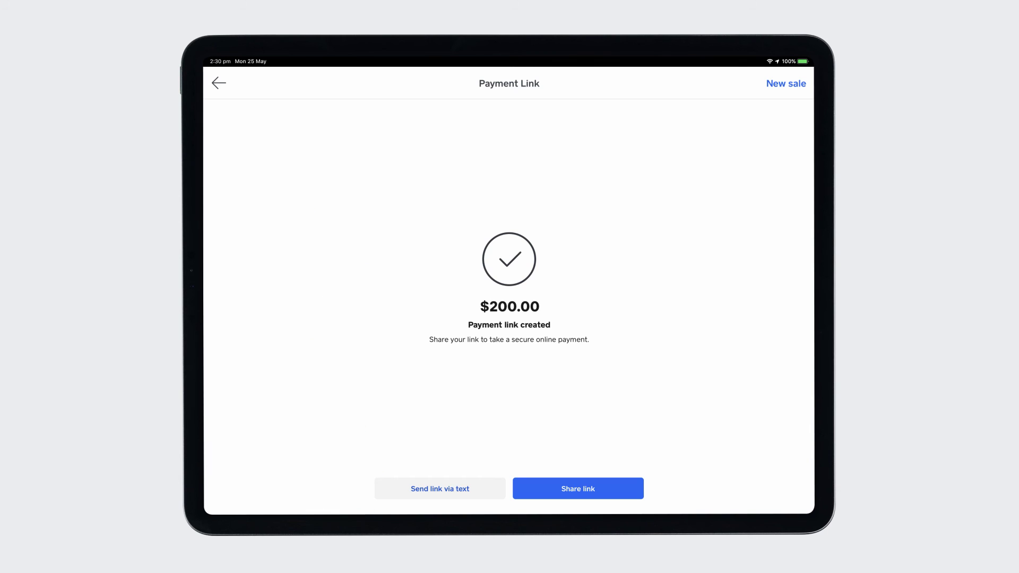
{"action": "left_click", "coordinate": [579, 489]}
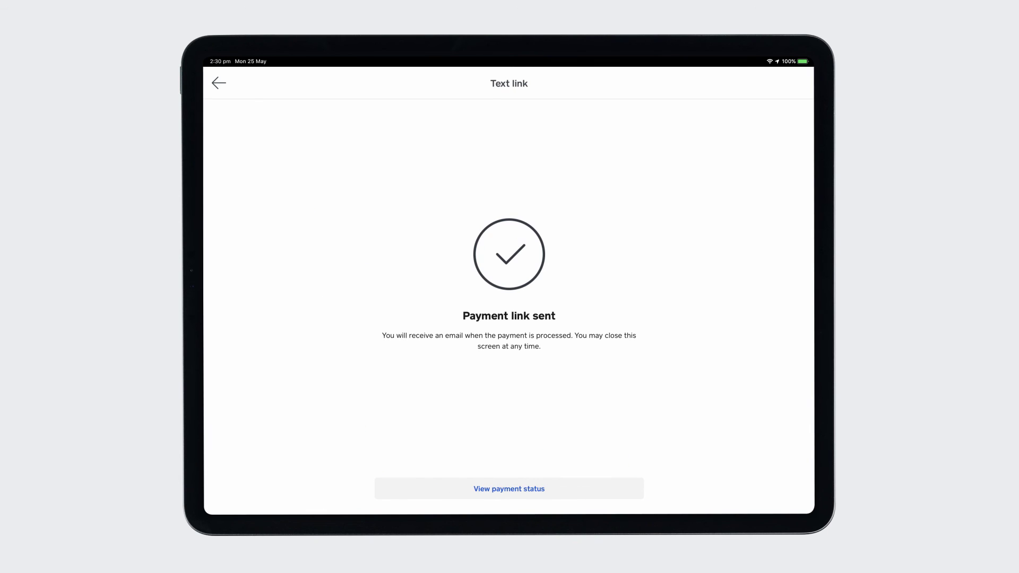